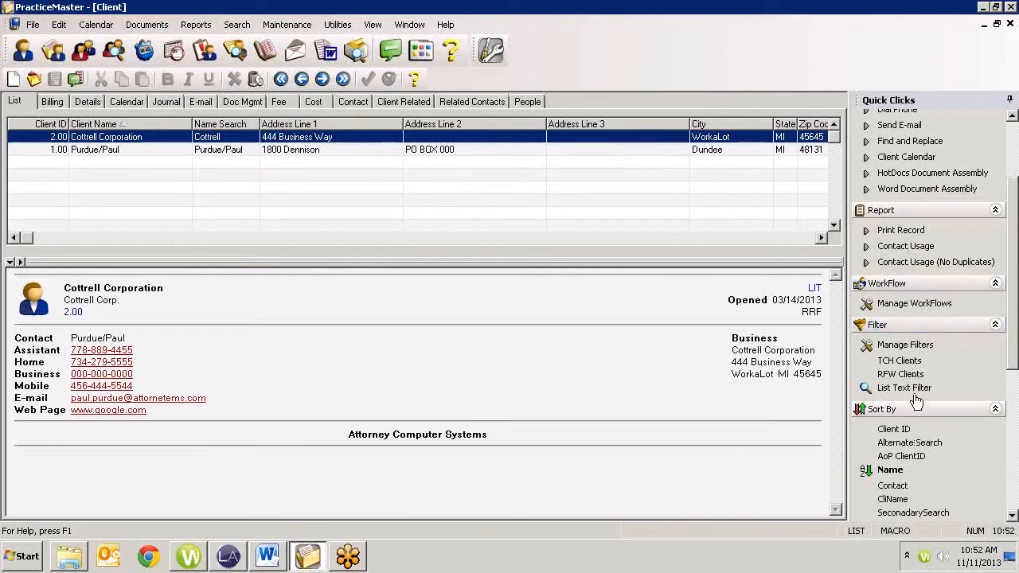
Close the running PracticeMaster, launch version 17 from the V17 desktop shortcut, and log on without entering a user ID
{"action": "left_click", "coordinate": [1011, 7]}
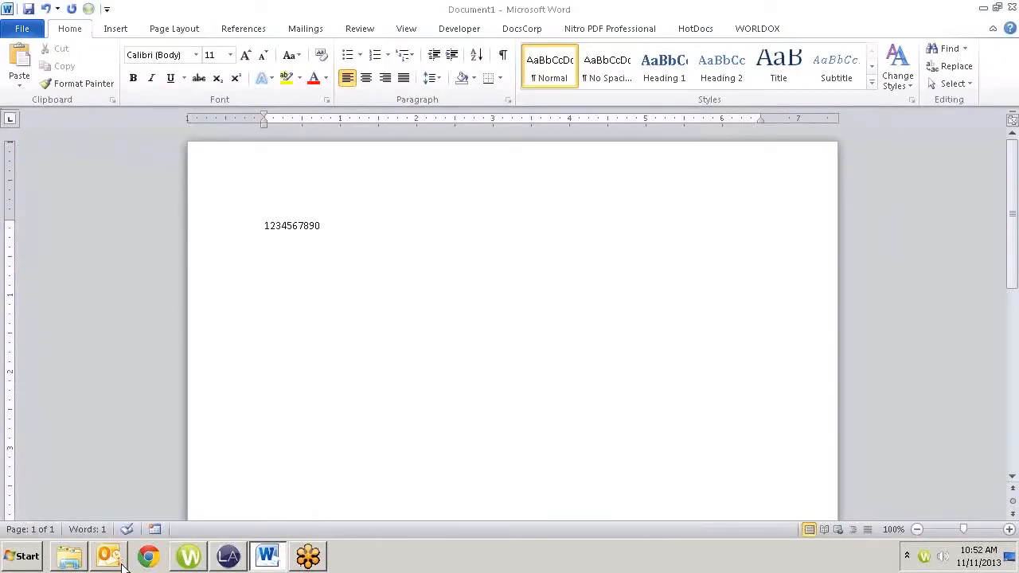
{"action": "left_click", "coordinate": [984, 7]}
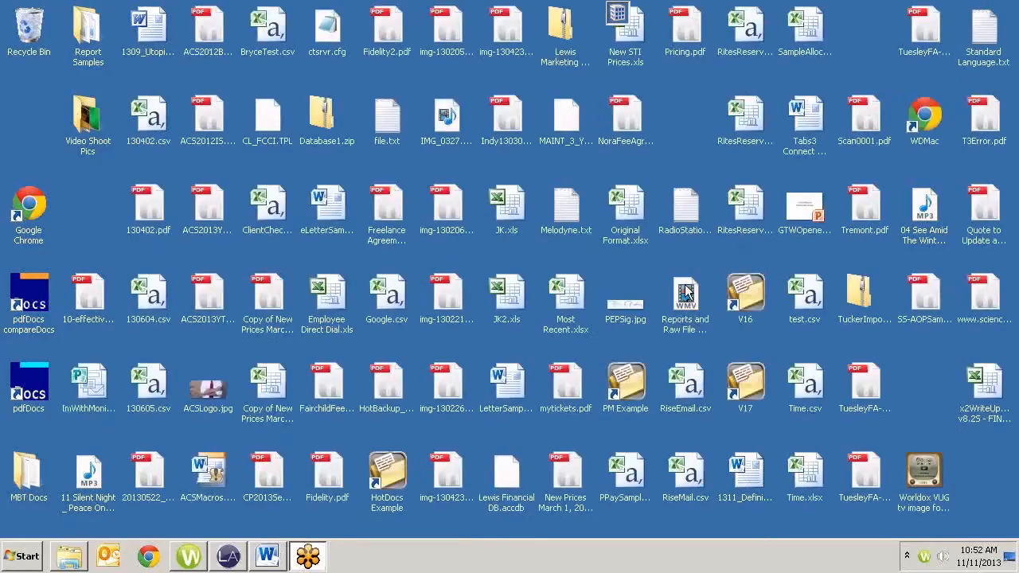
{"action": "double_click", "coordinate": [746, 369]}
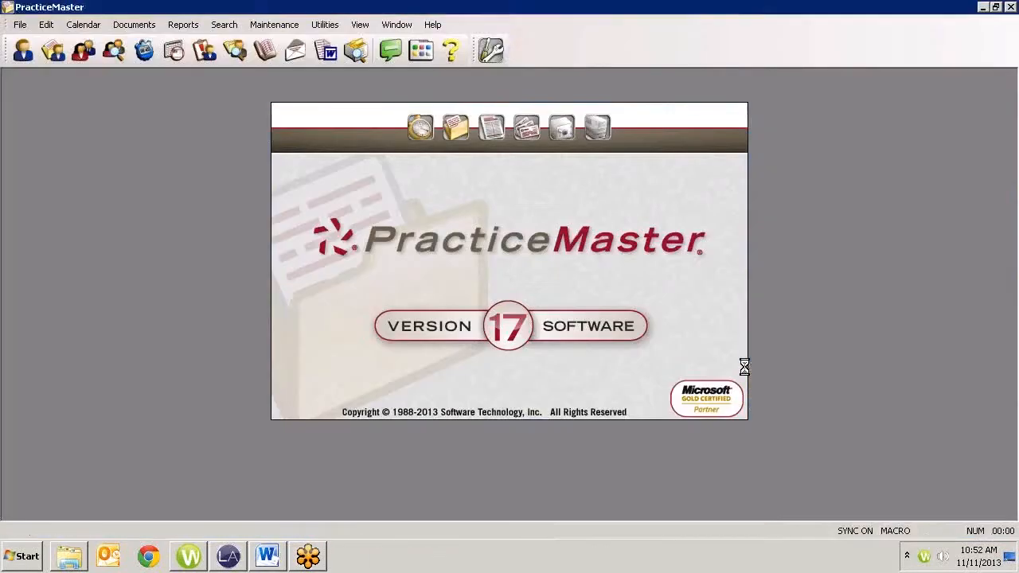
{"action": "left_click", "coordinate": [601, 261]}
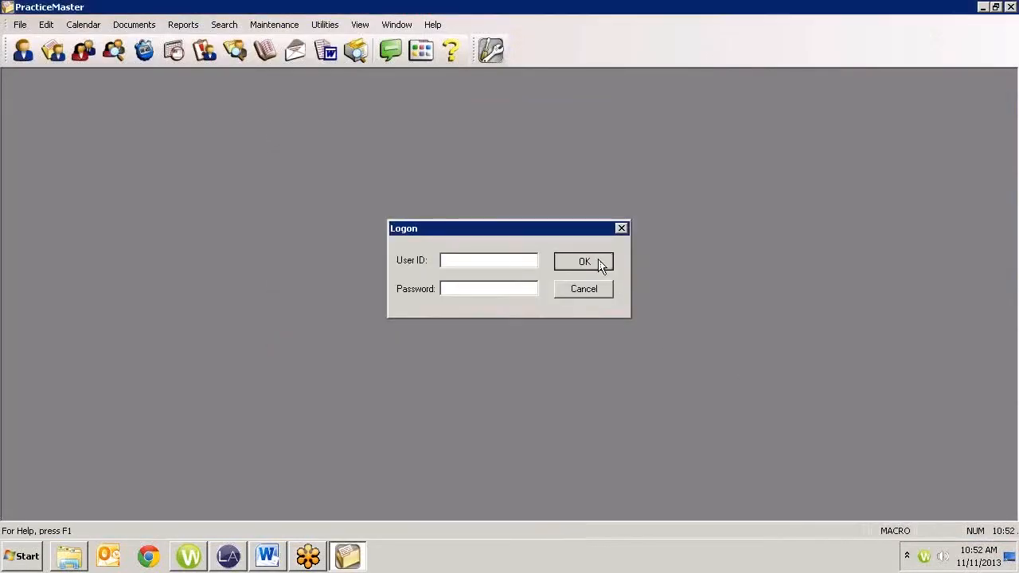
{"action": "left_click", "coordinate": [49, 139]}
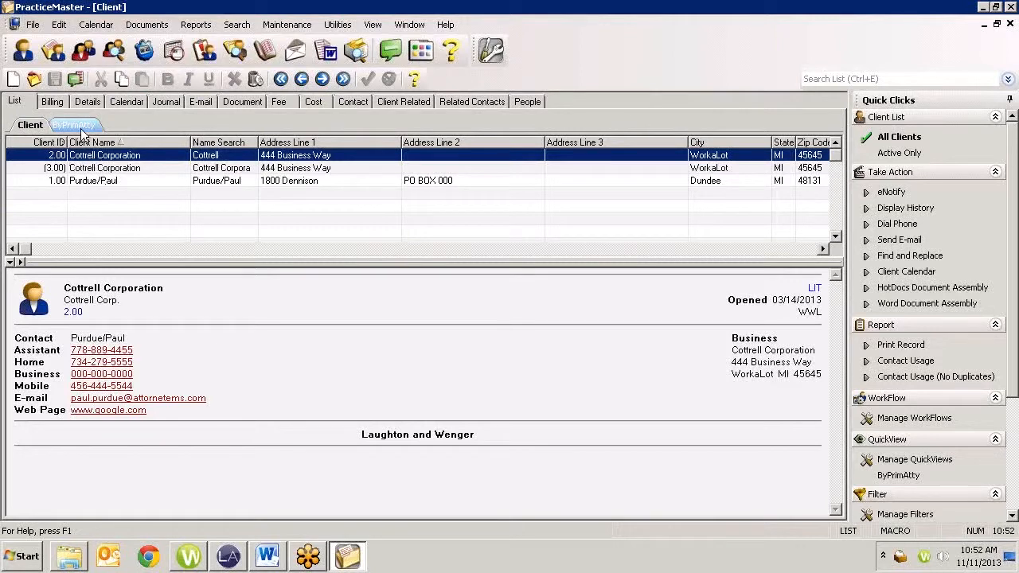
Display the client list in the ByPrimAtty QuickView and view the records for timekeepers 1 and 2 and for All
{"action": "left_click", "coordinate": [75, 125]}
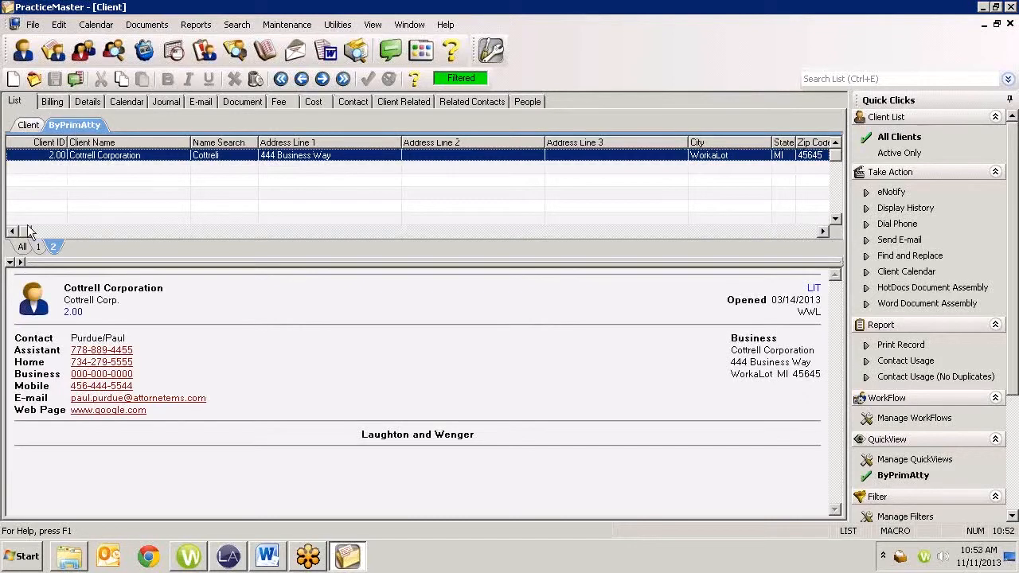
{"action": "left_click", "coordinate": [23, 252]}
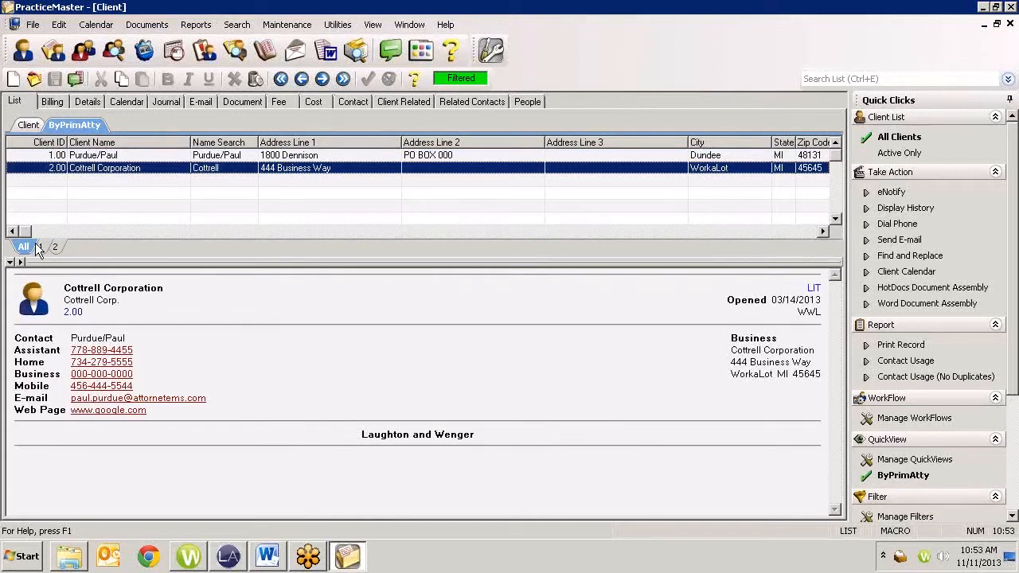
{"action": "left_click", "coordinate": [40, 248]}
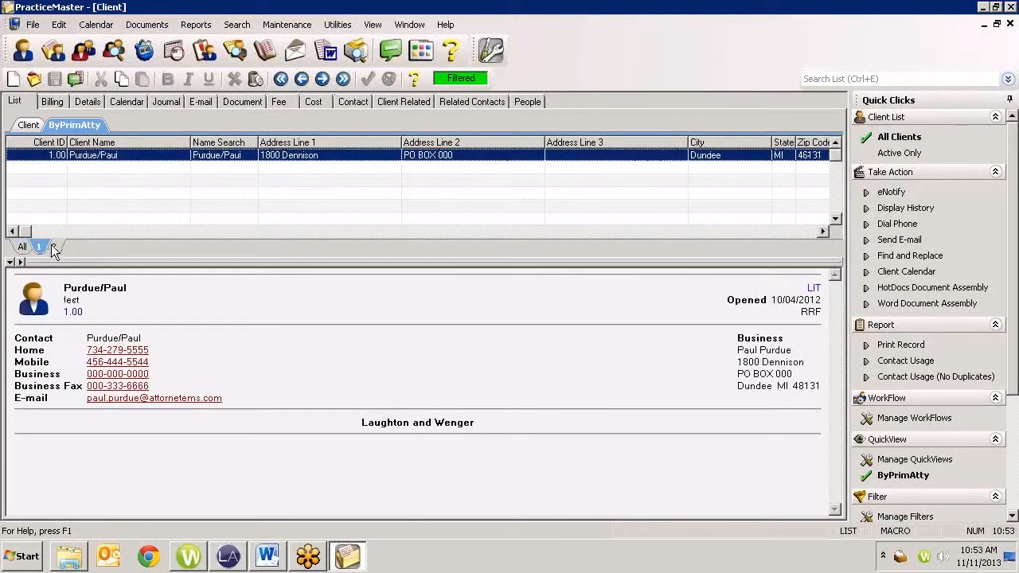
{"action": "left_click", "coordinate": [52, 248]}
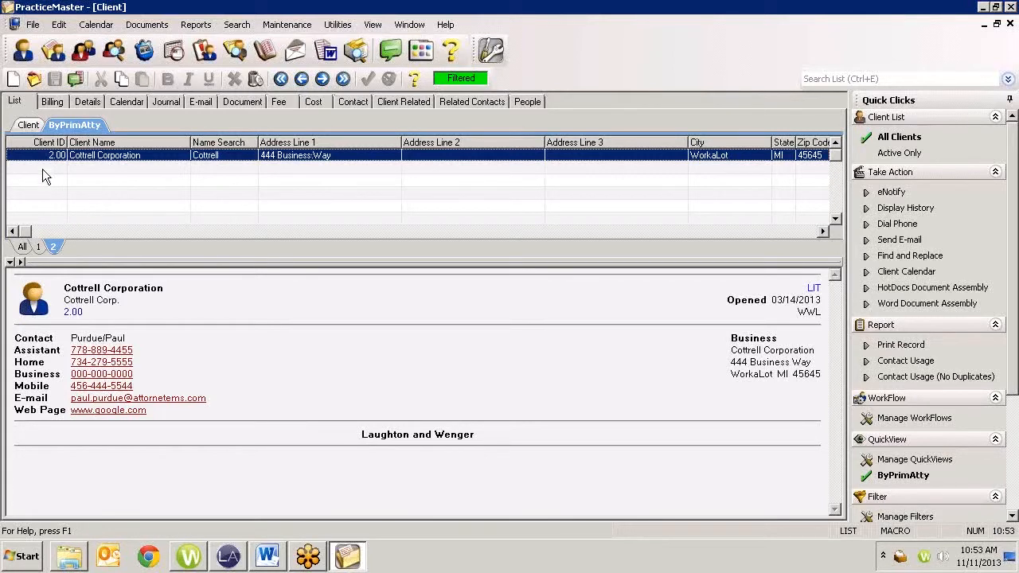
{"action": "left_click", "coordinate": [23, 248]}
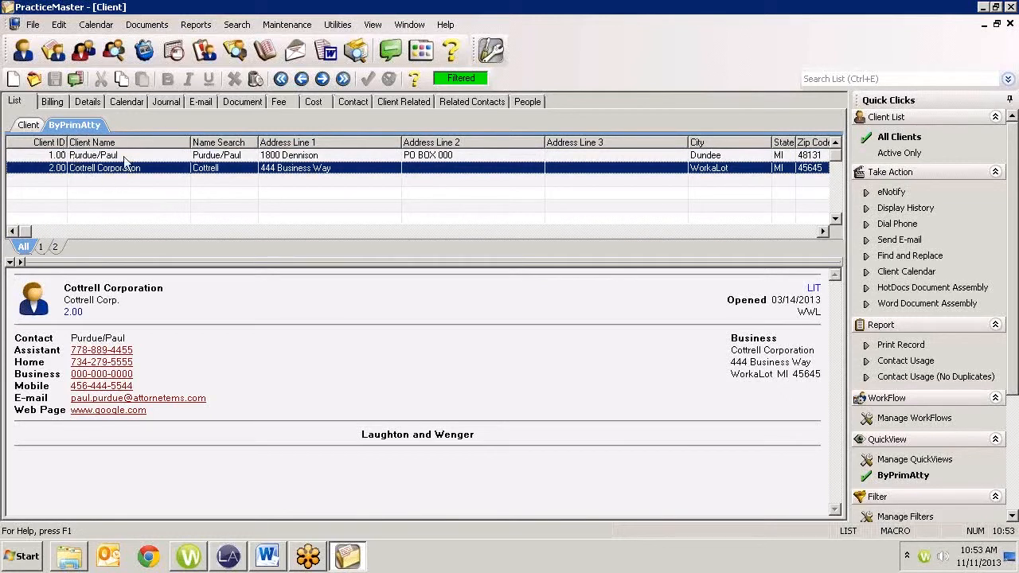
Compare the unfiltered client list with the ByPrimAtty QuickView, viewing timekeeper 1 and ending on timekeeper 2
{"action": "left_click", "coordinate": [32, 126]}
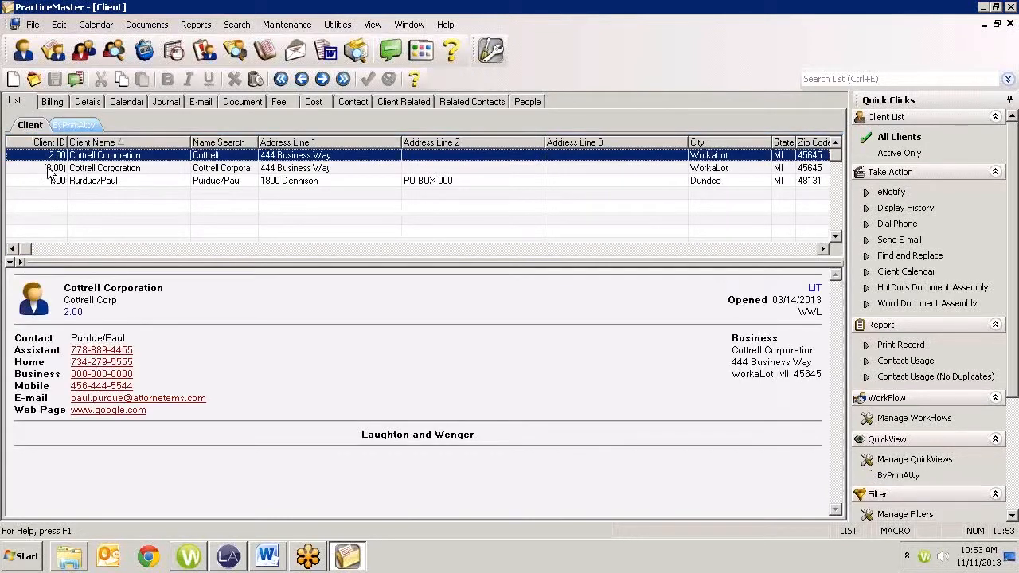
{"action": "left_click", "coordinate": [77, 127]}
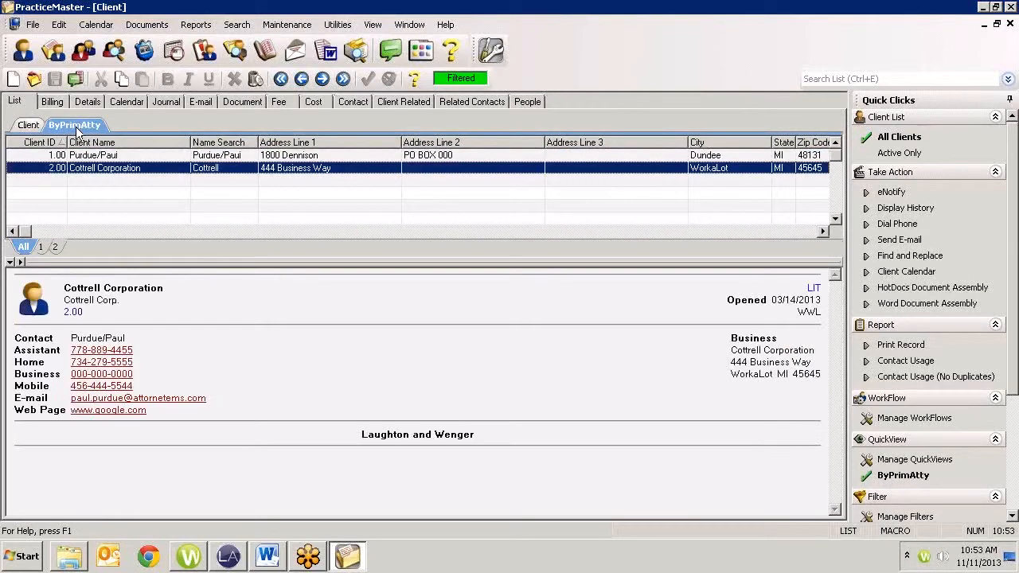
{"action": "left_click", "coordinate": [40, 248]}
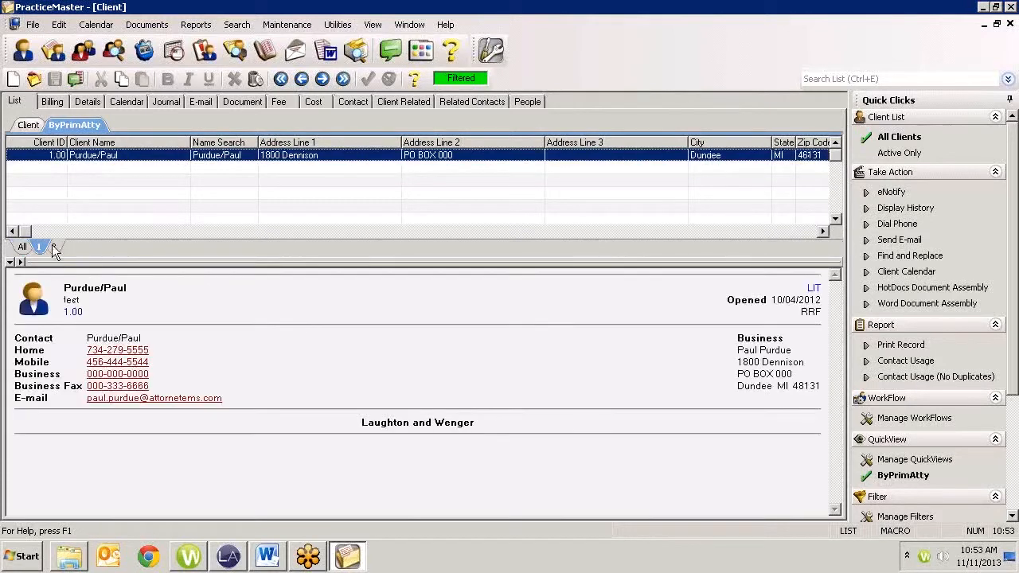
{"action": "left_click", "coordinate": [54, 246]}
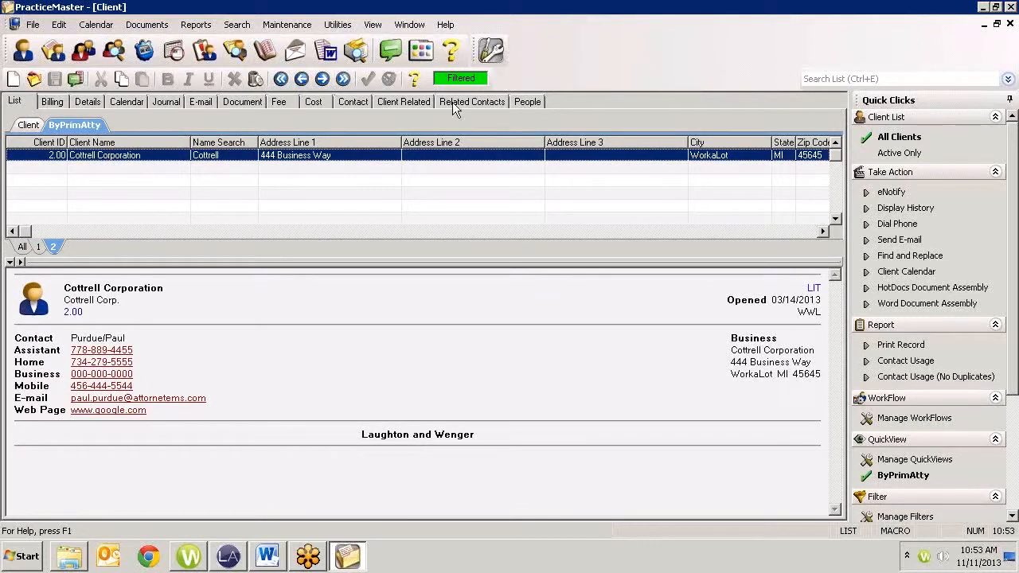
{"action": "left_click", "coordinate": [1005, 23]}
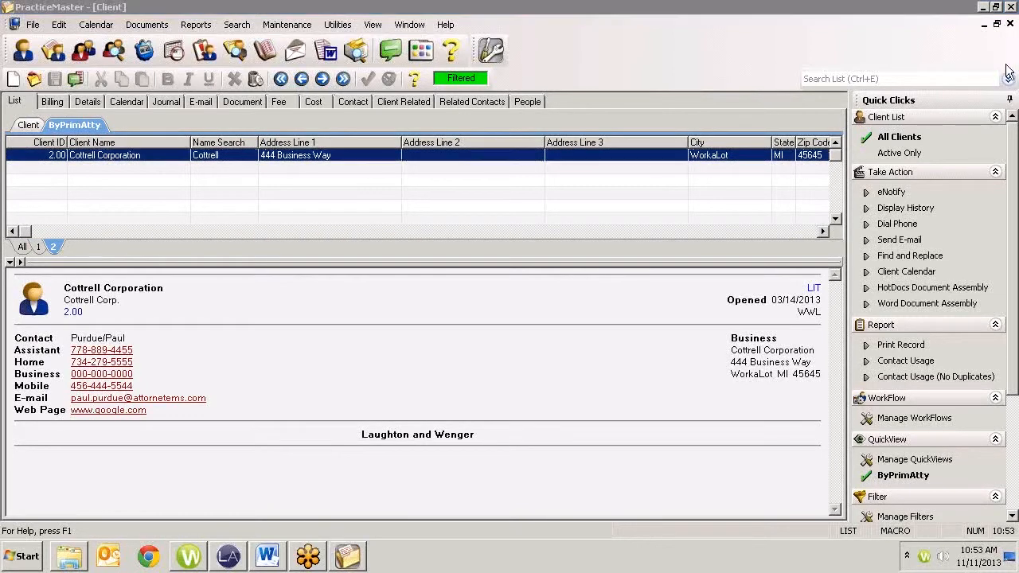
Open the contact list and view its Attorneys and Employees QuickViews
{"action": "left_click", "coordinate": [84, 52]}
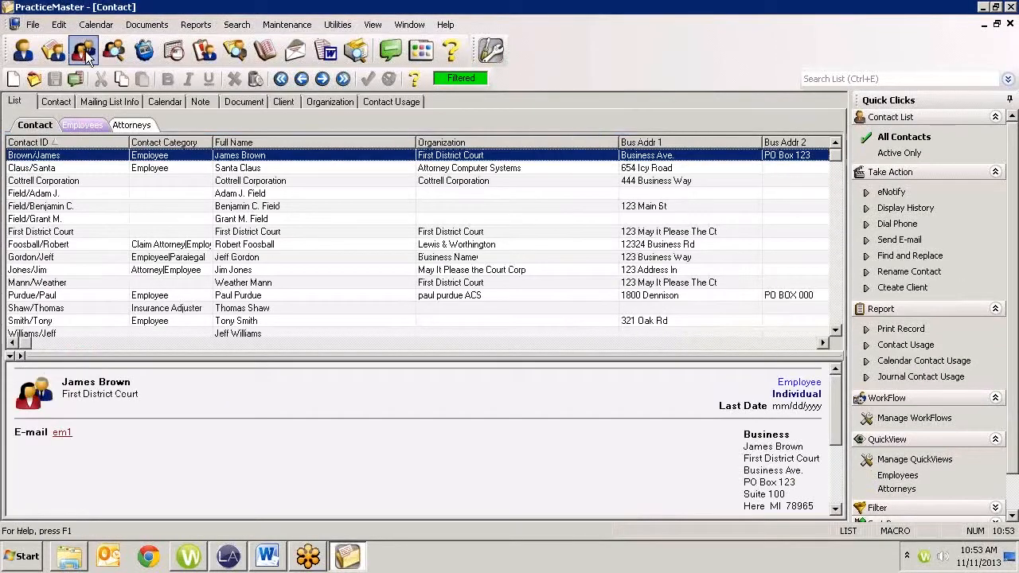
{"action": "left_click", "coordinate": [134, 125]}
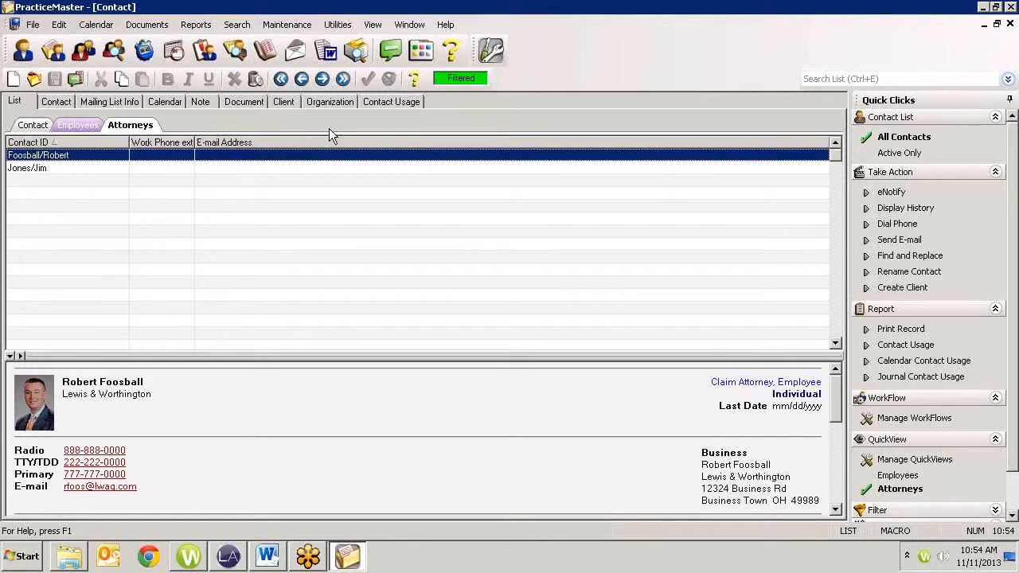
{"action": "left_click", "coordinate": [79, 125]}
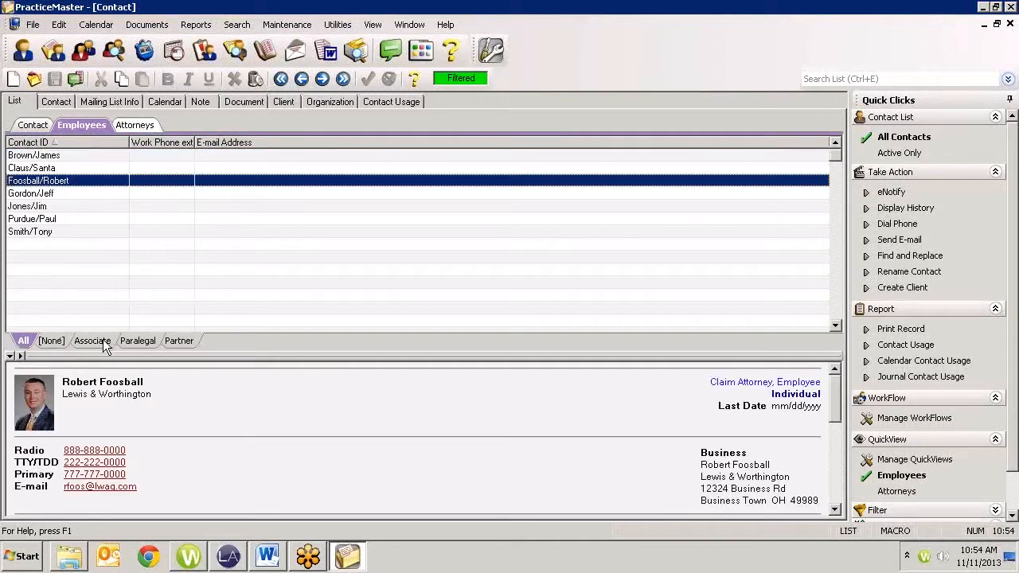
Examine the employee contacts grouped as Associate, Paralegal, Partner and [None], ending with All employees shown
{"action": "left_click", "coordinate": [106, 345]}
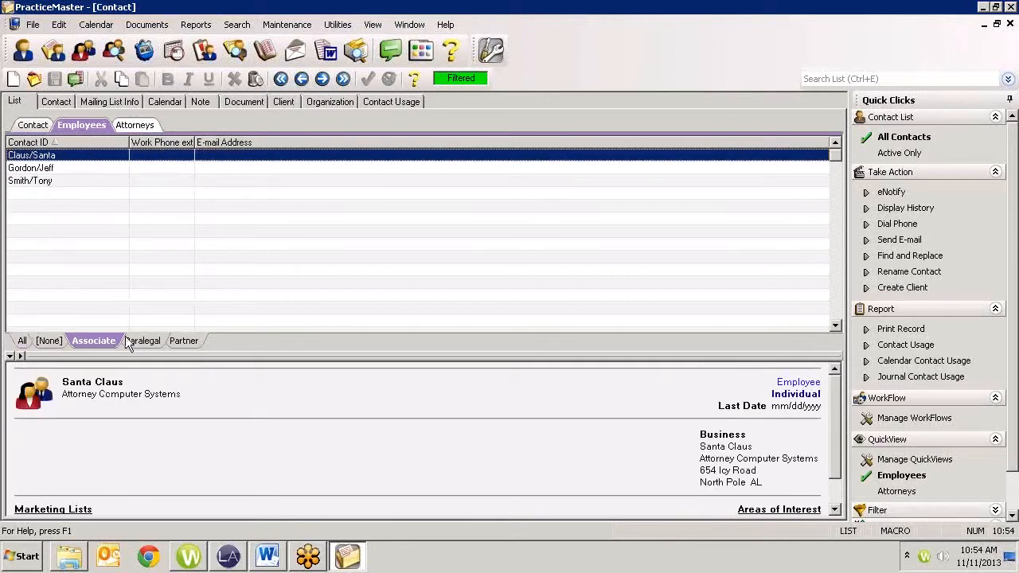
{"action": "left_click", "coordinate": [141, 344]}
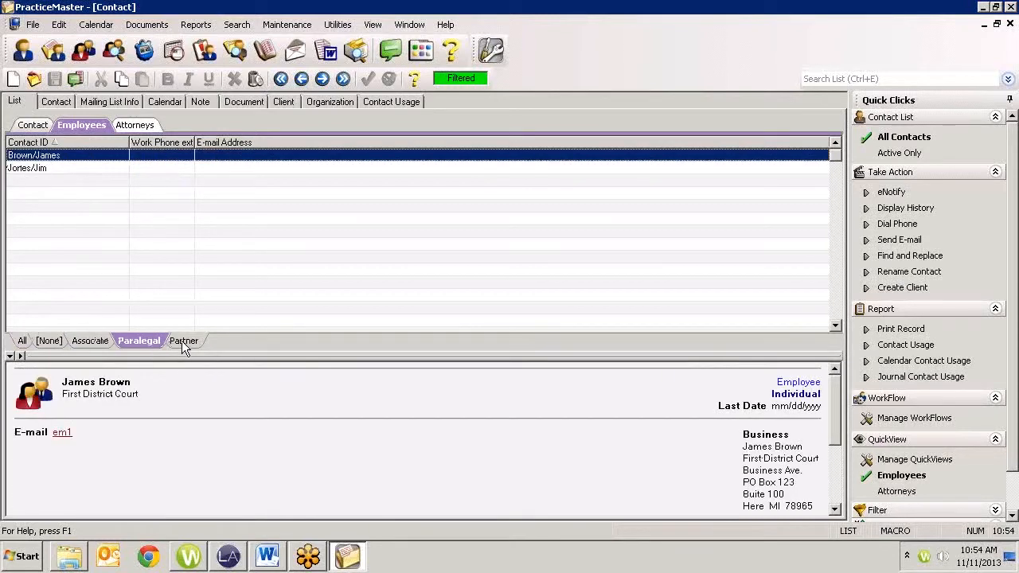
{"action": "left_click", "coordinate": [181, 341]}
{"action": "left_click", "coordinate": [140, 341]}
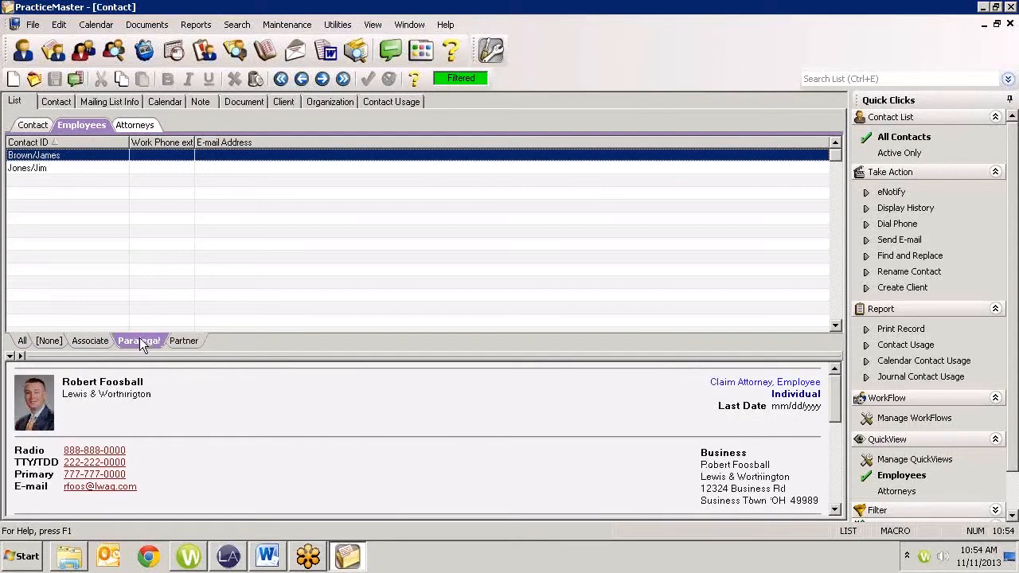
{"action": "left_click", "coordinate": [50, 342]}
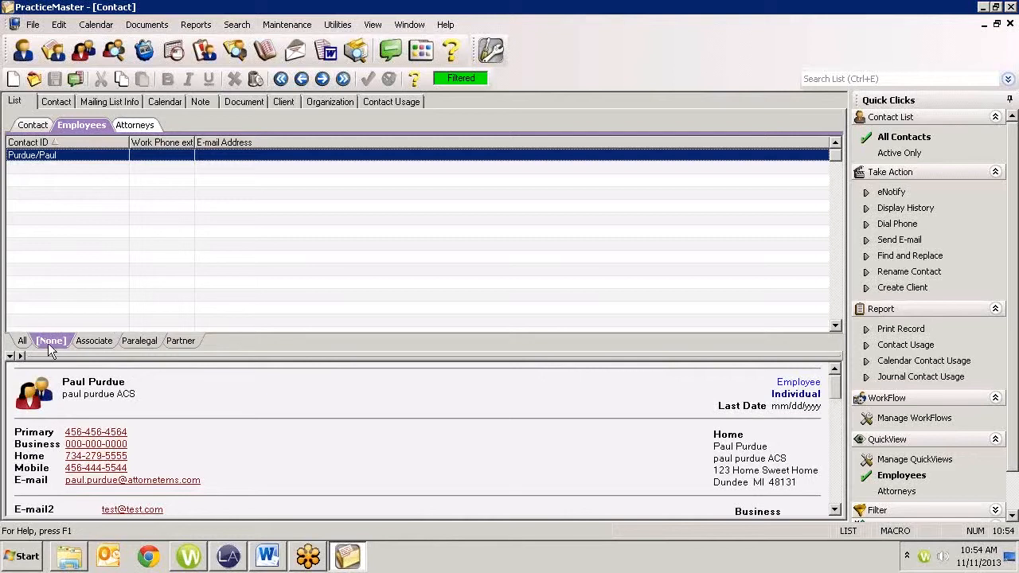
{"action": "left_click", "coordinate": [92, 342]}
{"action": "left_click", "coordinate": [139, 343]}
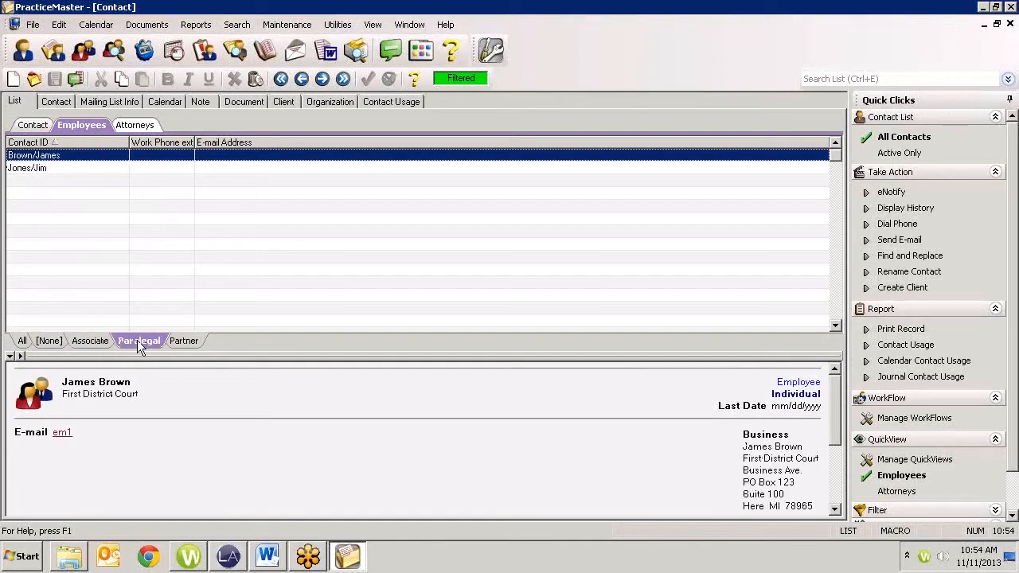
{"action": "left_click", "coordinate": [185, 341]}
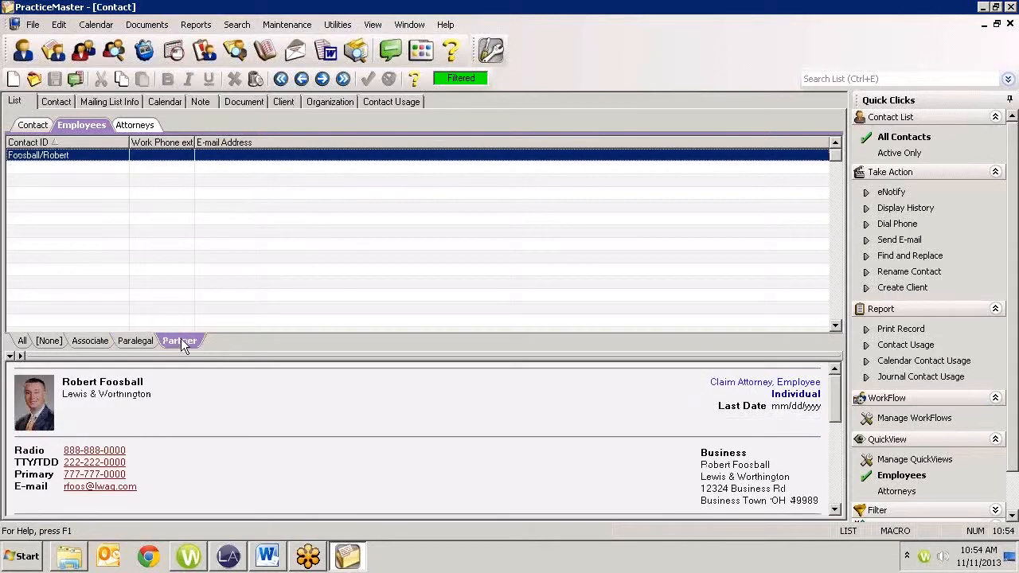
{"action": "left_click", "coordinate": [22, 342]}
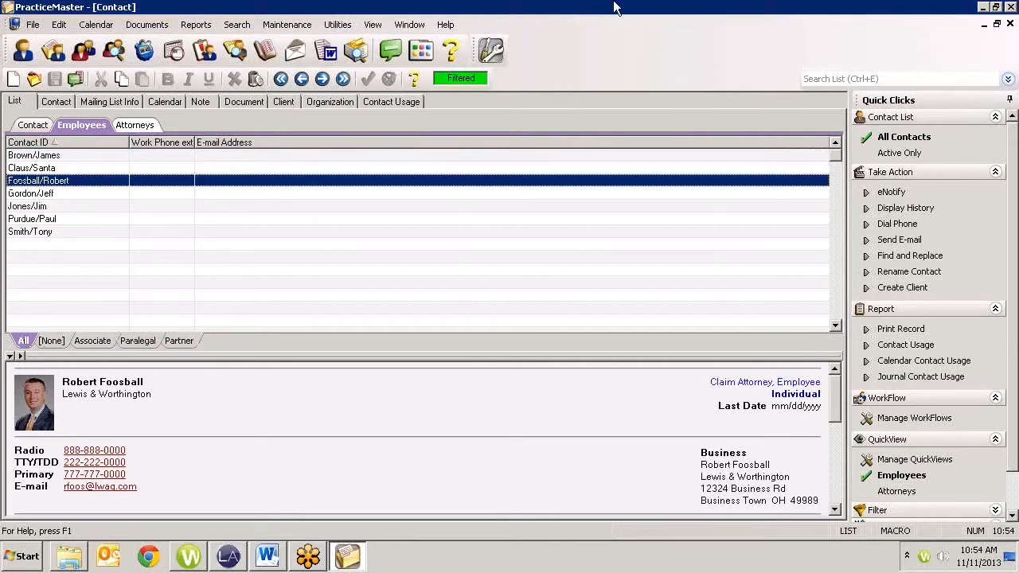
{"action": "left_click", "coordinate": [410, 25]}
{"action": "left_click", "coordinate": [434, 165]}
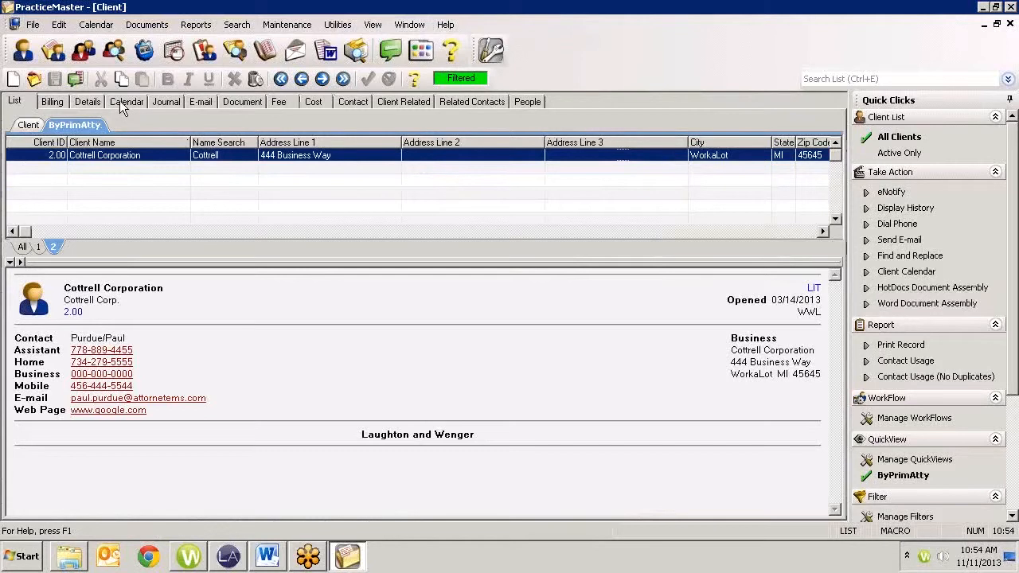
{"action": "left_click", "coordinate": [124, 103]}
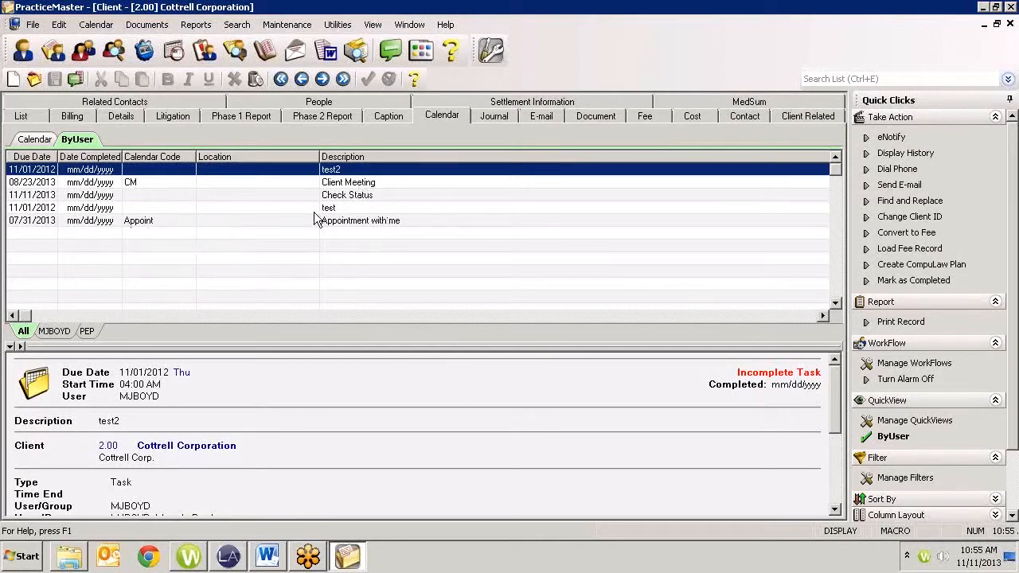
{"action": "left_click", "coordinate": [32, 157]}
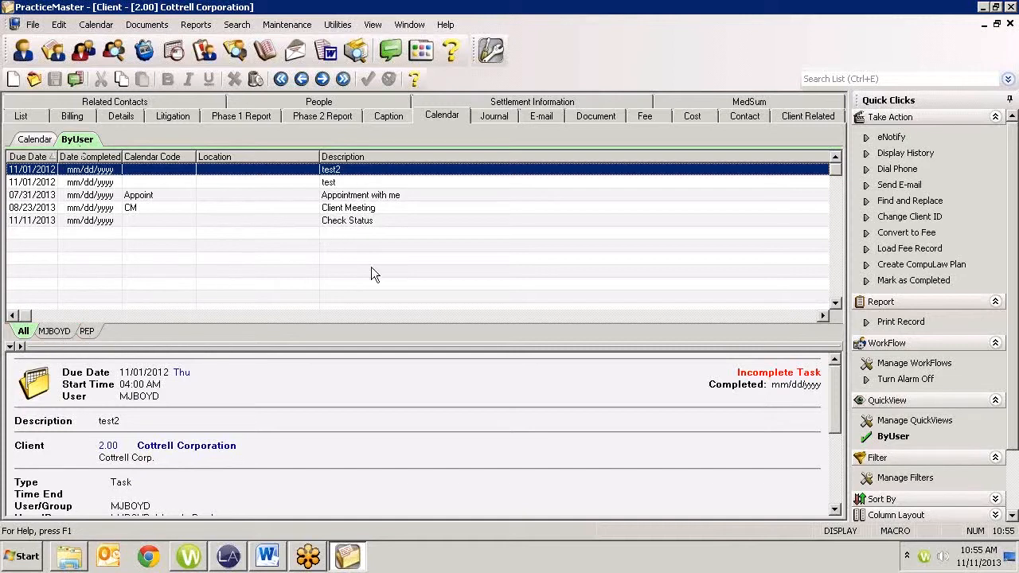
View the "Appointment with me" entry and show the ByUser calendar records of each individual user, ending on PEP
{"action": "left_click", "coordinate": [347, 197]}
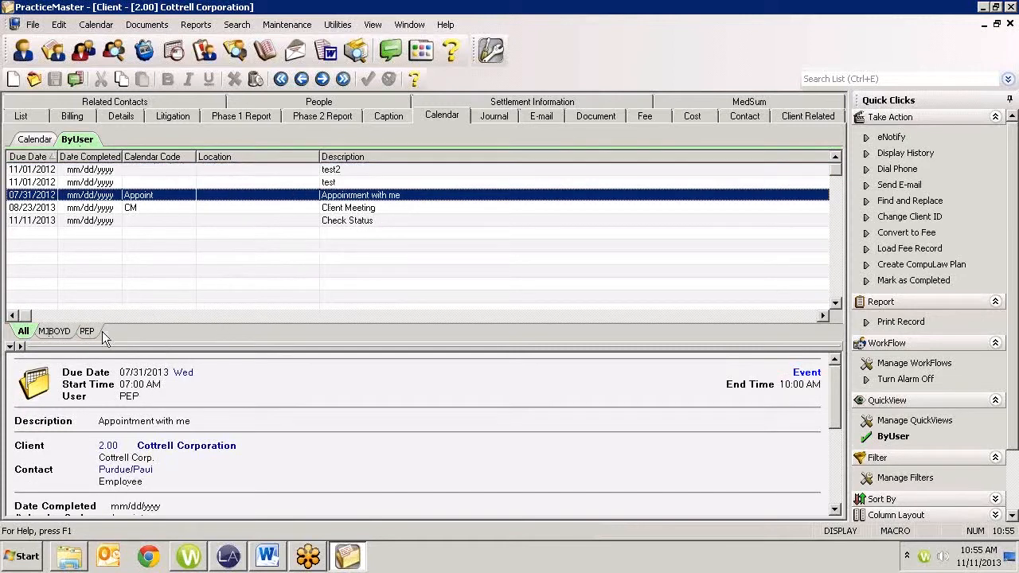
{"action": "left_click", "coordinate": [53, 333]}
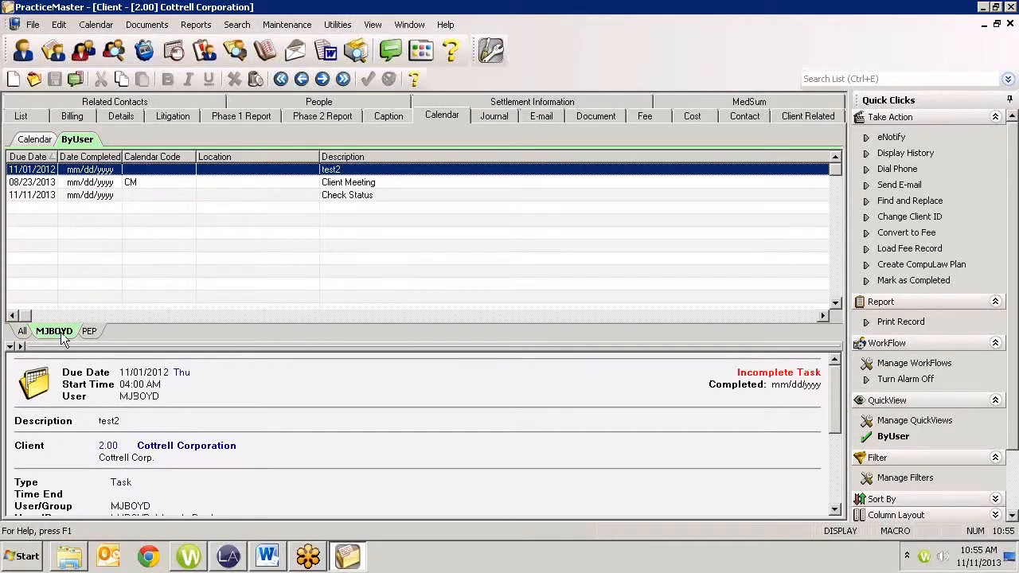
{"action": "left_click", "coordinate": [88, 332]}
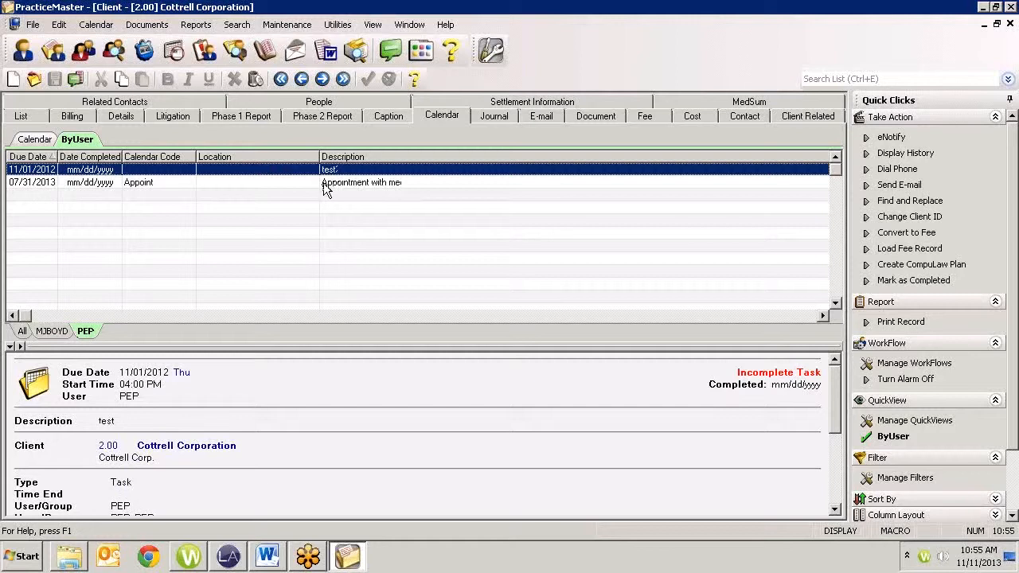
Reopen Cottrell Corporation's record from the client list and display its calendar records in the ByUser QuickView
{"action": "left_click", "coordinate": [39, 118]}
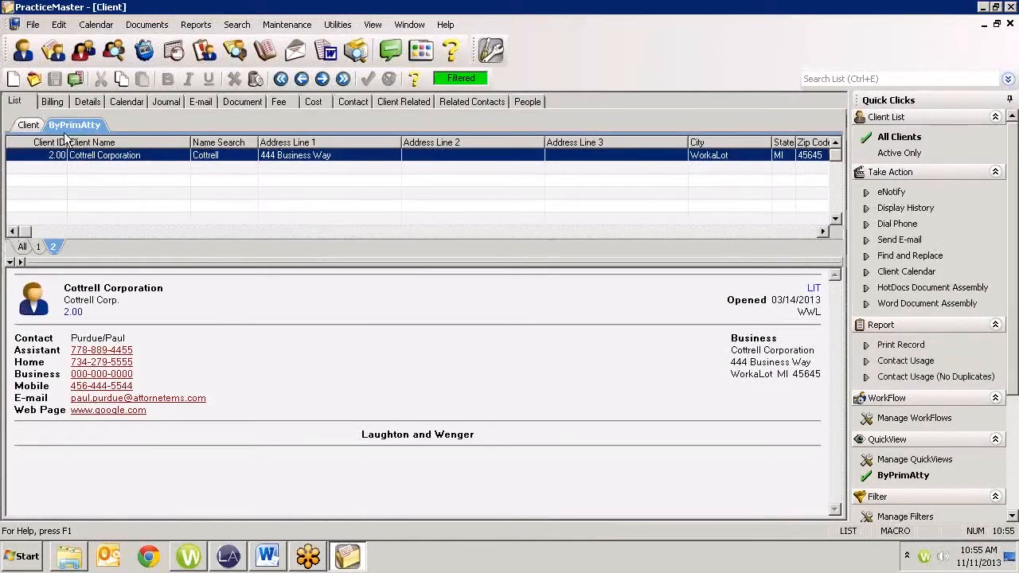
{"action": "double_click", "coordinate": [158, 154]}
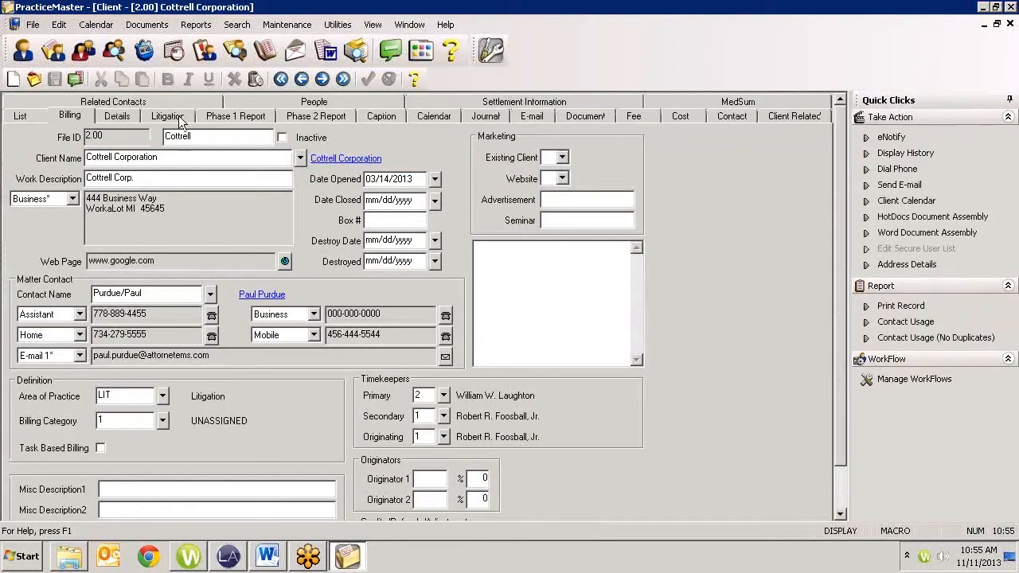
{"action": "left_click", "coordinate": [424, 117]}
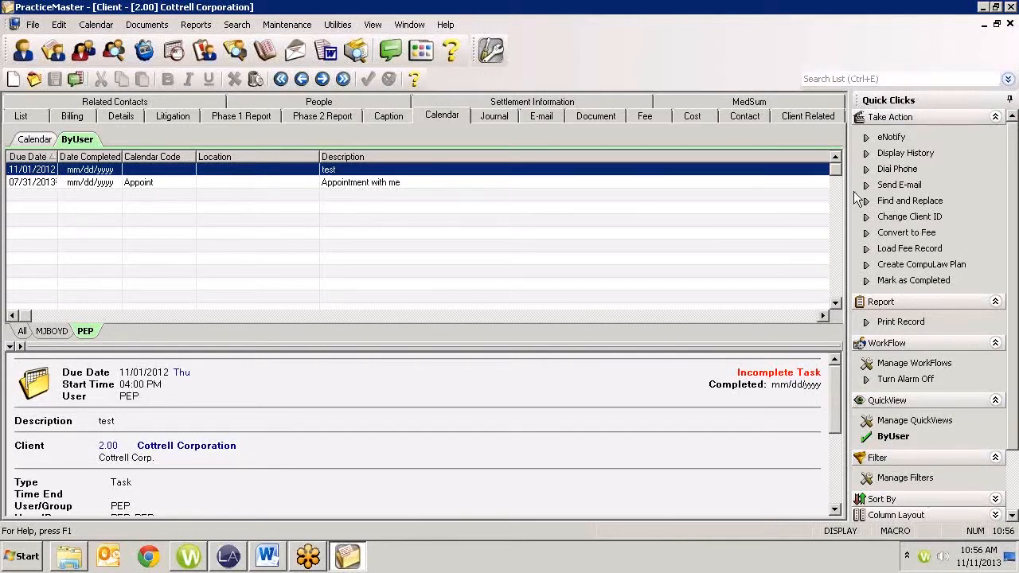
{"action": "left_click", "coordinate": [1011, 139]}
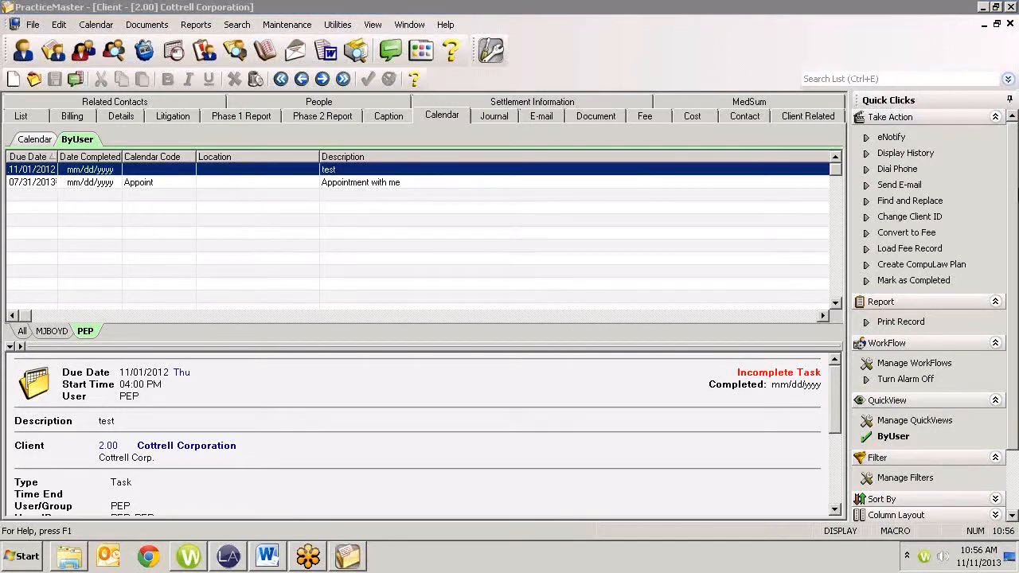
{"action": "left_click", "coordinate": [1008, 101]}
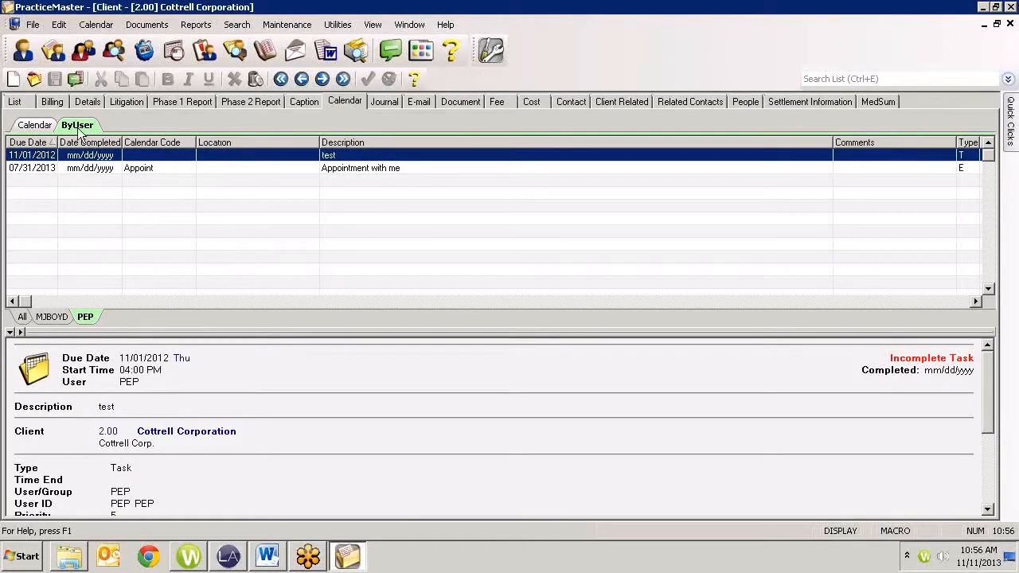
{"action": "left_click", "coordinate": [15, 102]}
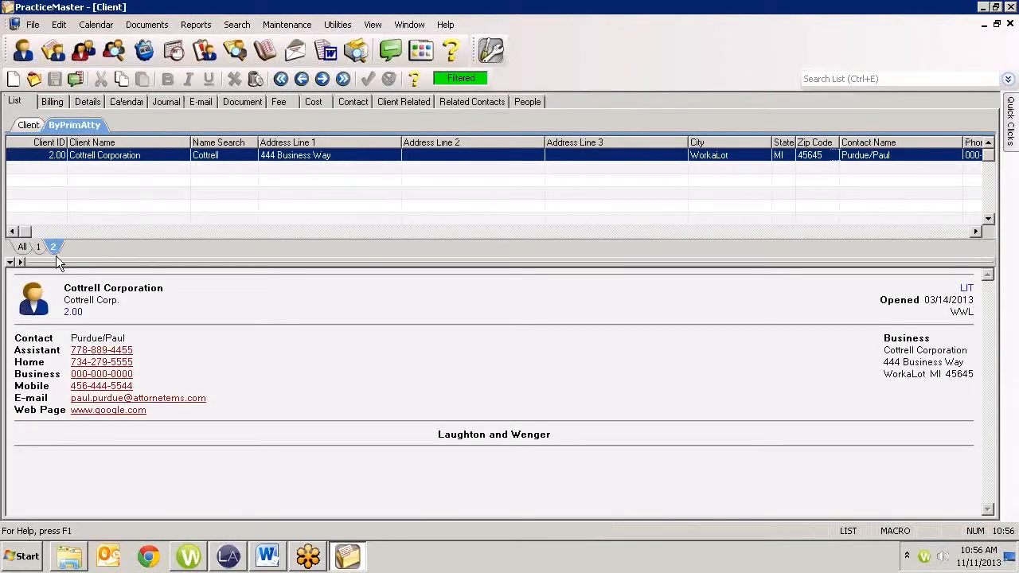
Switch to the open Contact window and show the Partner employees, followed by the Paralegal employees
{"action": "left_click", "coordinate": [404, 26]}
{"action": "left_click", "coordinate": [422, 182]}
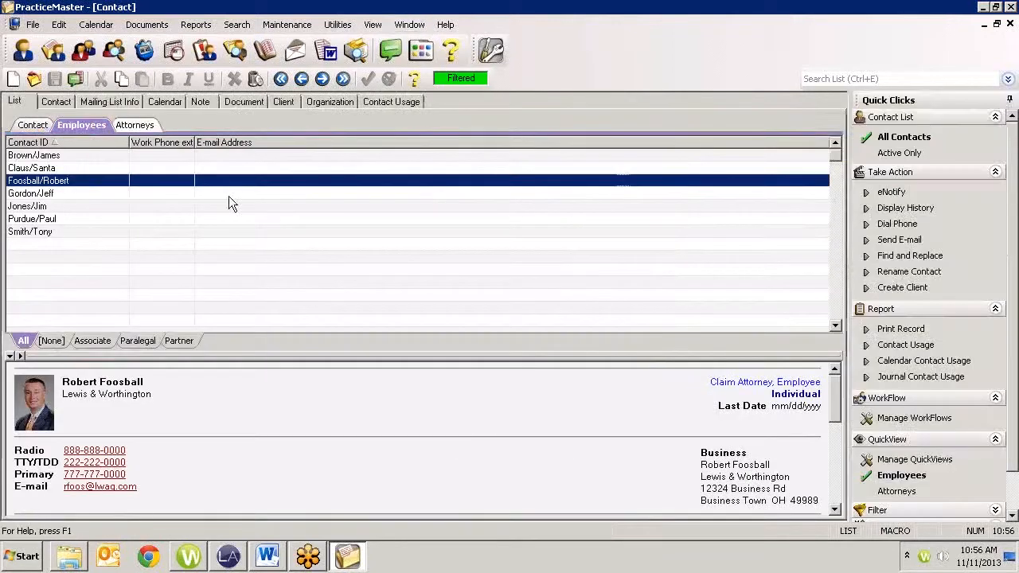
{"action": "left_click", "coordinate": [176, 341]}
{"action": "left_click", "coordinate": [133, 342]}
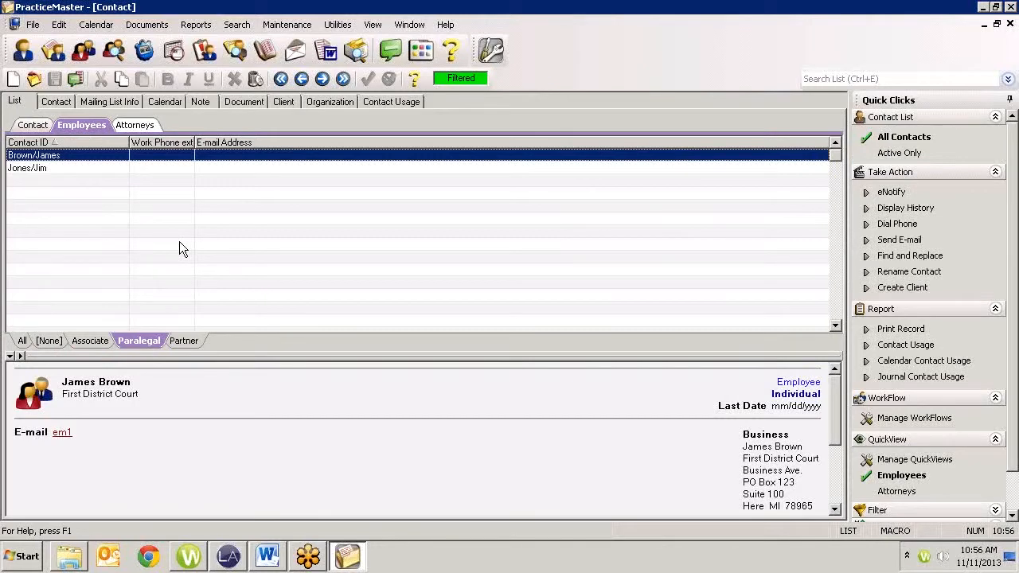
Examine the Employees QuickView's filter, column layout, sort, color and Smart tab settings in the QuickView Editor, and close it without saving
{"action": "left_click", "coordinate": [923, 461]}
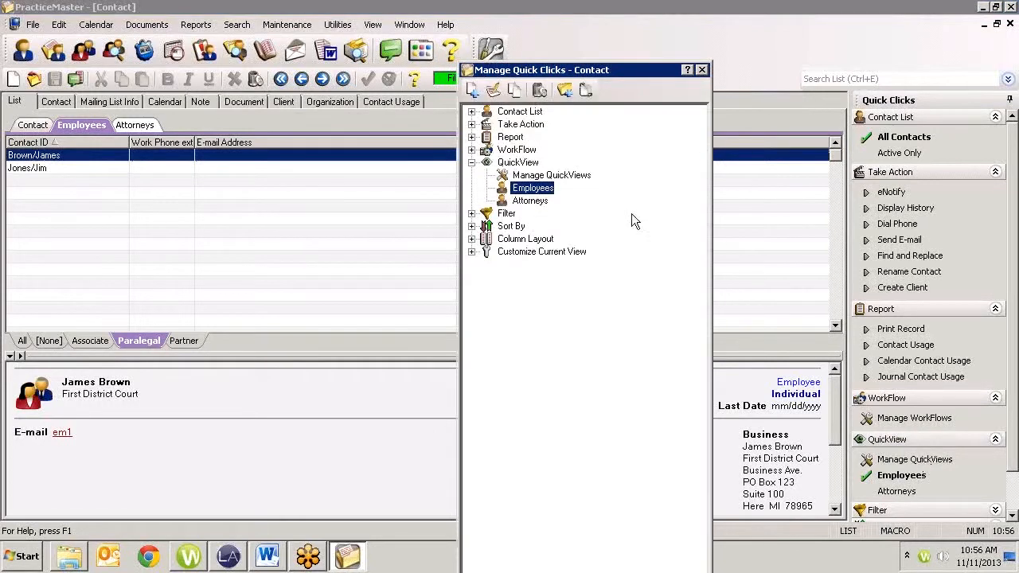
{"action": "right_click", "coordinate": [547, 191]}
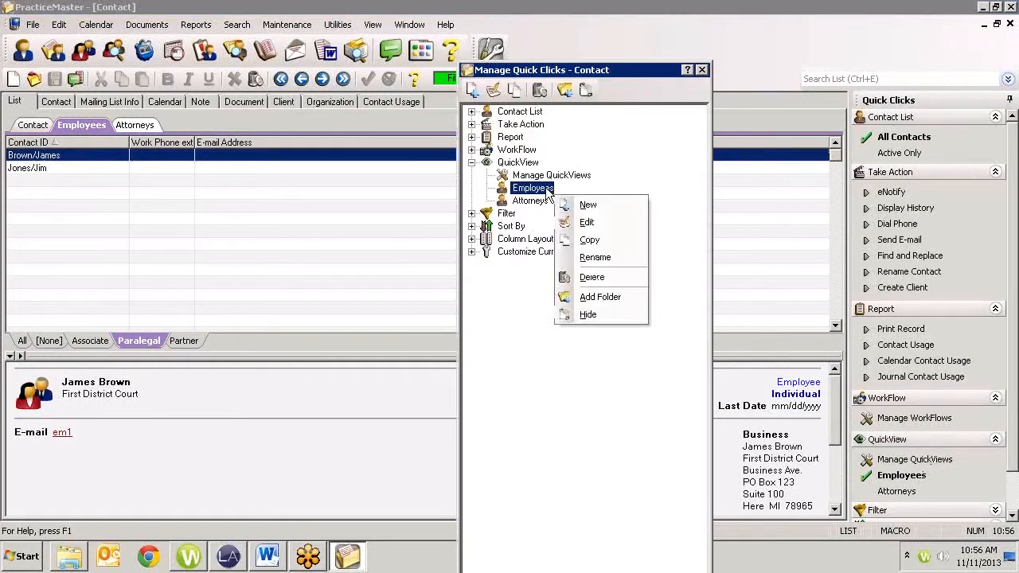
{"action": "left_click", "coordinate": [586, 222]}
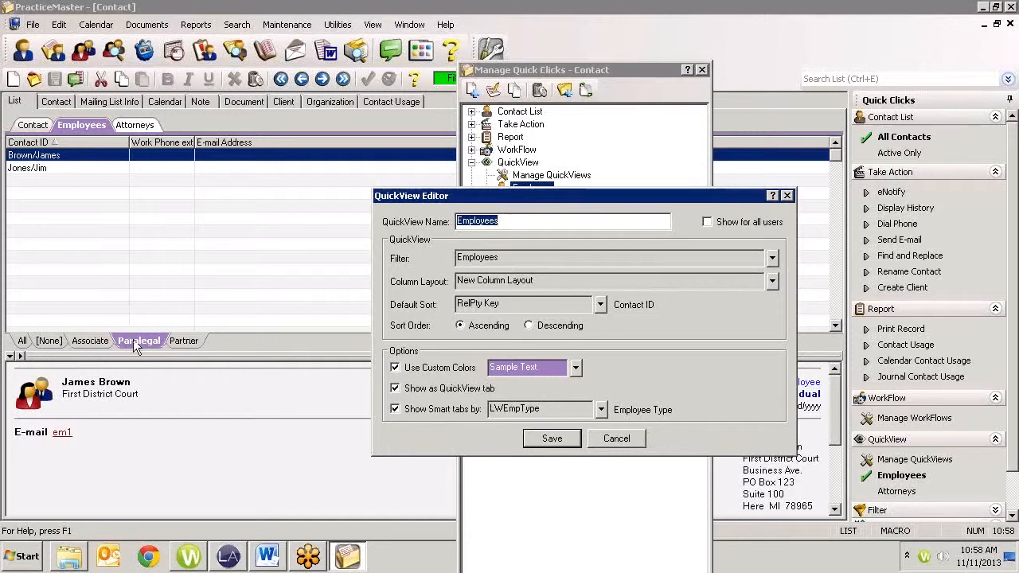
{"action": "left_click", "coordinate": [613, 439]}
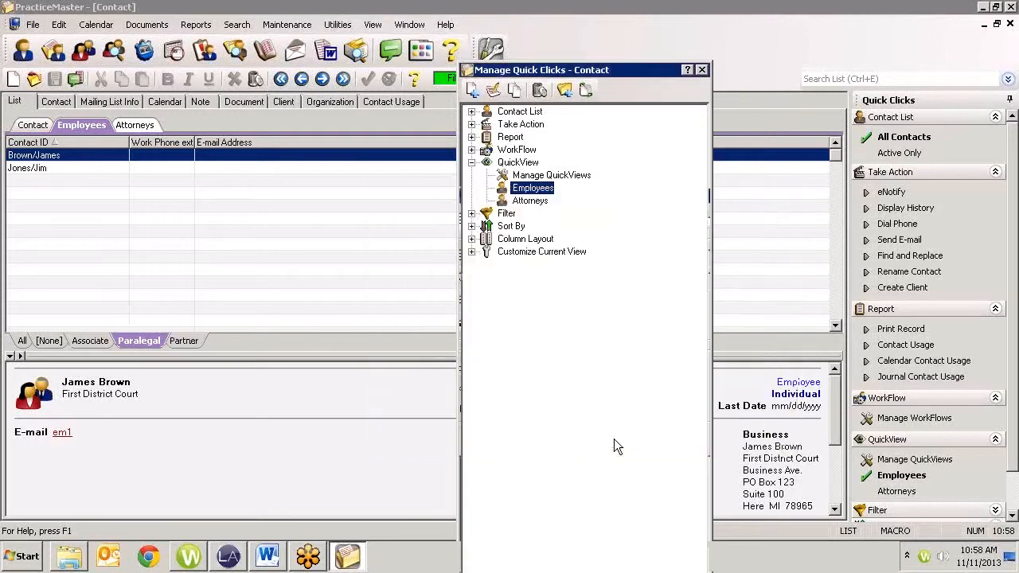
{"action": "left_click", "coordinate": [702, 70]}
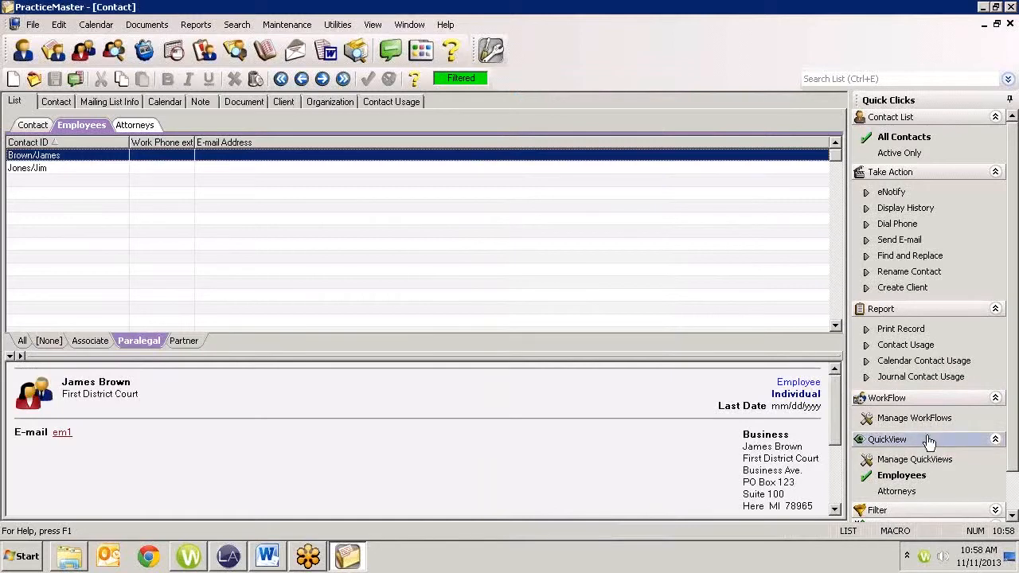
Compare the full contact list with the Employees and Attorneys QuickViews, and return to the full contact list
{"action": "left_click", "coordinate": [34, 126]}
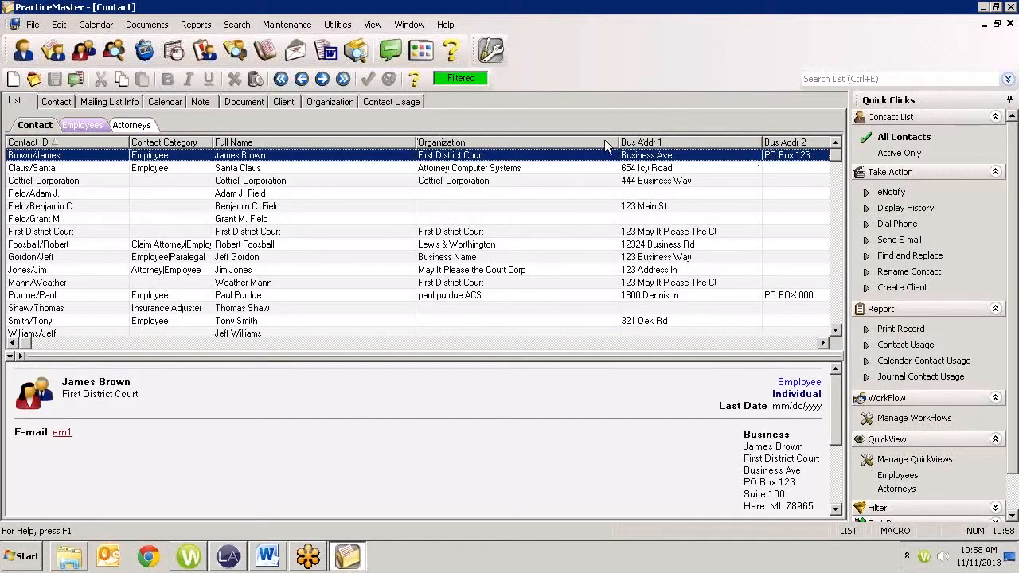
{"action": "left_click", "coordinate": [93, 125]}
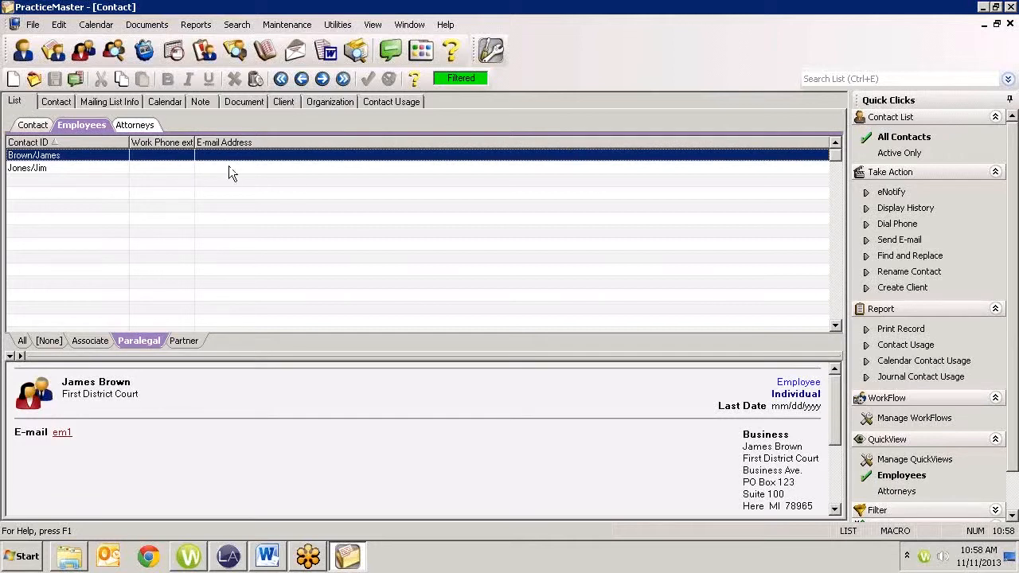
{"action": "left_click", "coordinate": [137, 125]}
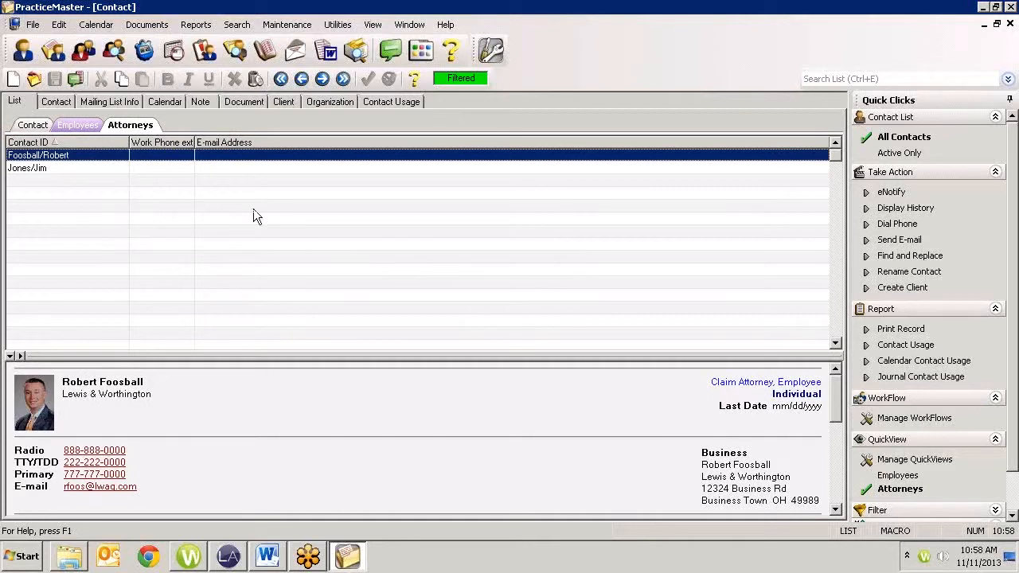
{"action": "left_click", "coordinate": [34, 127]}
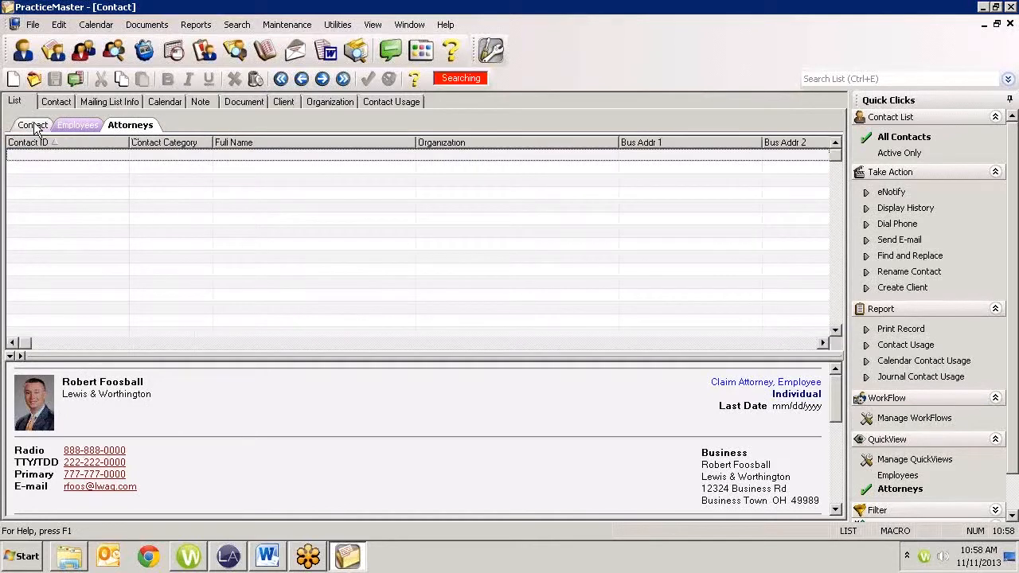